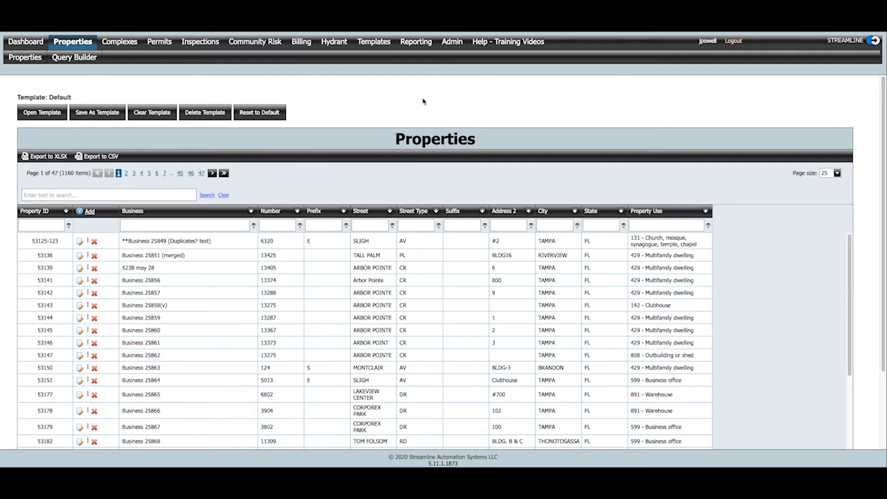
# - Open the Checklist Violations list in the template management area
pyautogui.click(377, 43)
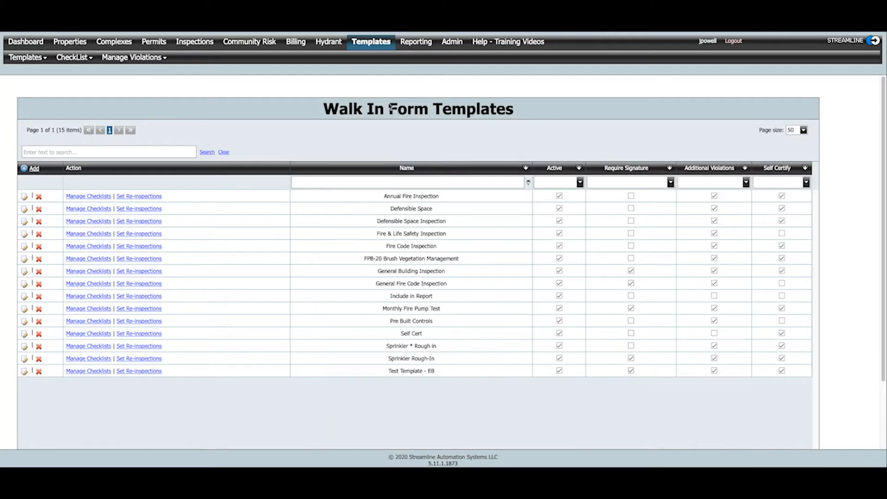
pyautogui.click(45, 59)
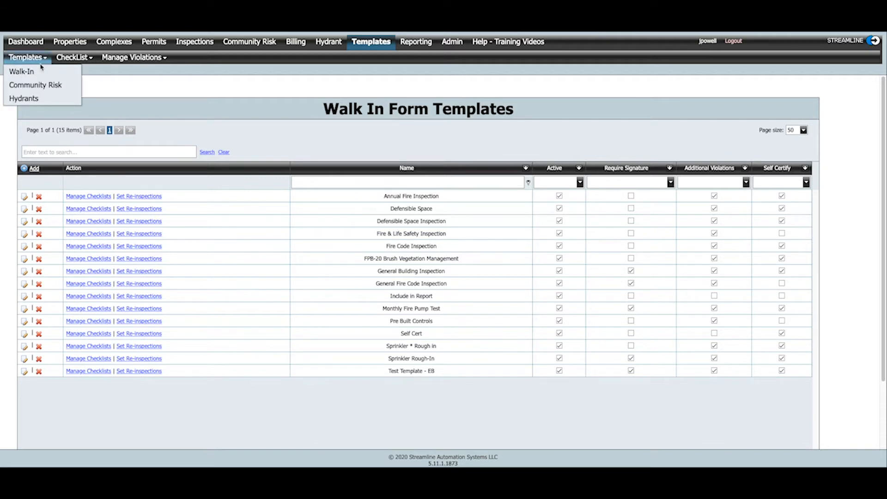
pyautogui.click(87, 56)
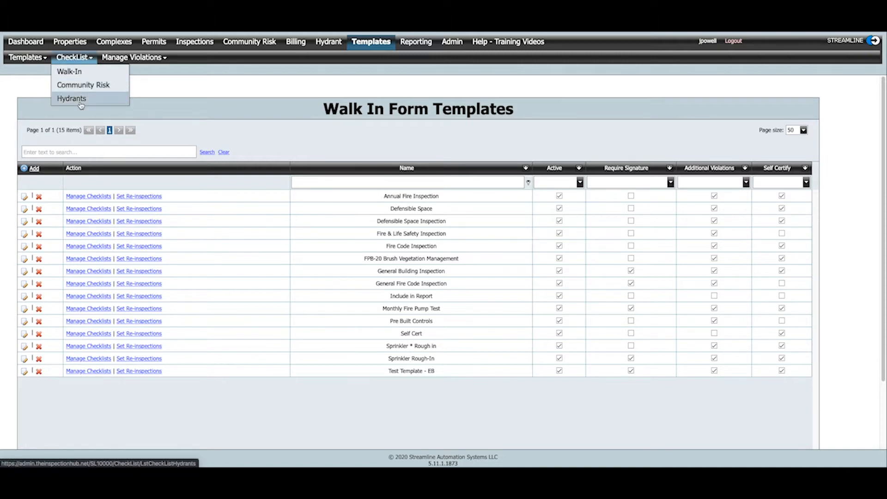
pyautogui.click(135, 57)
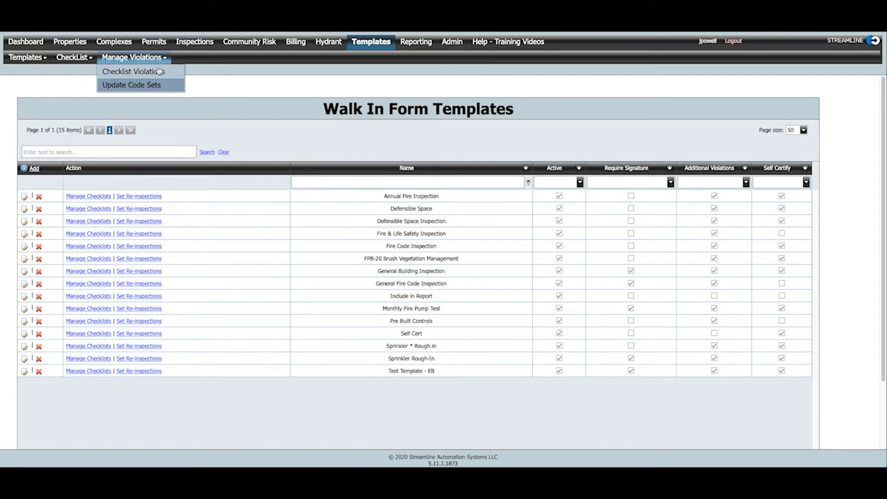
pyautogui.click(155, 73)
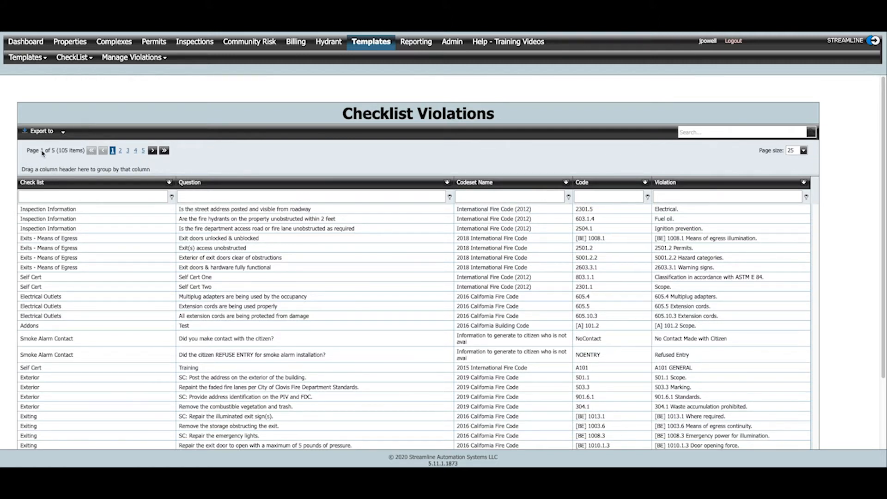
# - Filter the checklist violations to the Electrical checklist
pyautogui.scroll(-1, 124, 307)
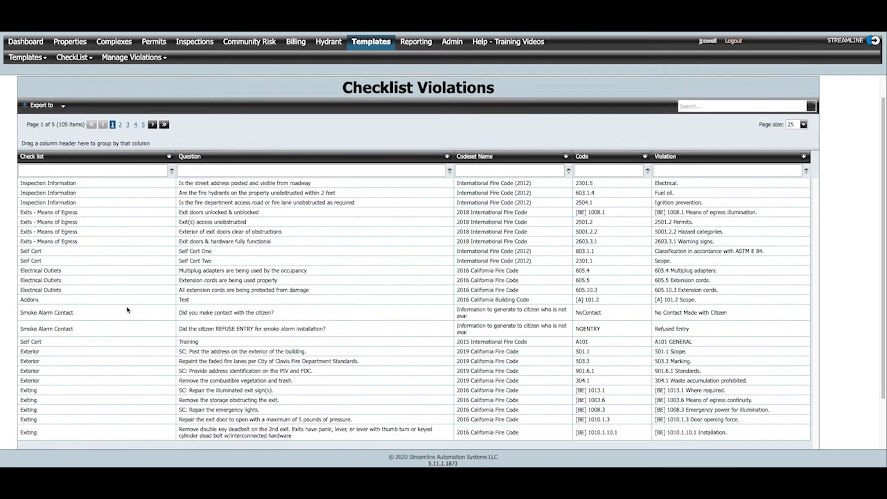
pyautogui.scroll(1, 128, 310)
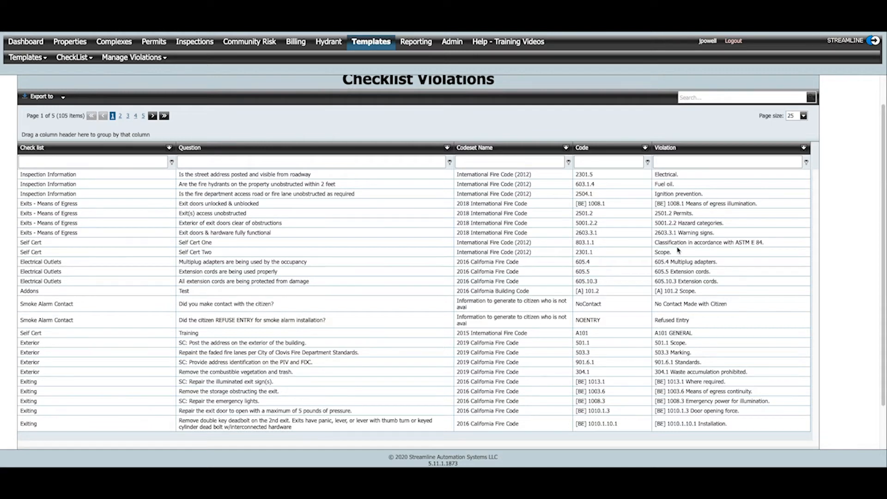
pyautogui.click(169, 148)
pyautogui.scroll(-3, 175, 185)
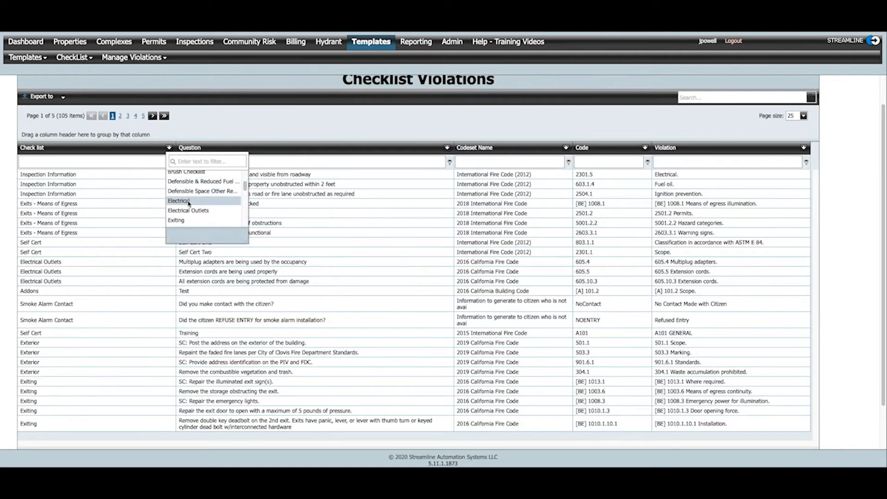
pyautogui.click(183, 201)
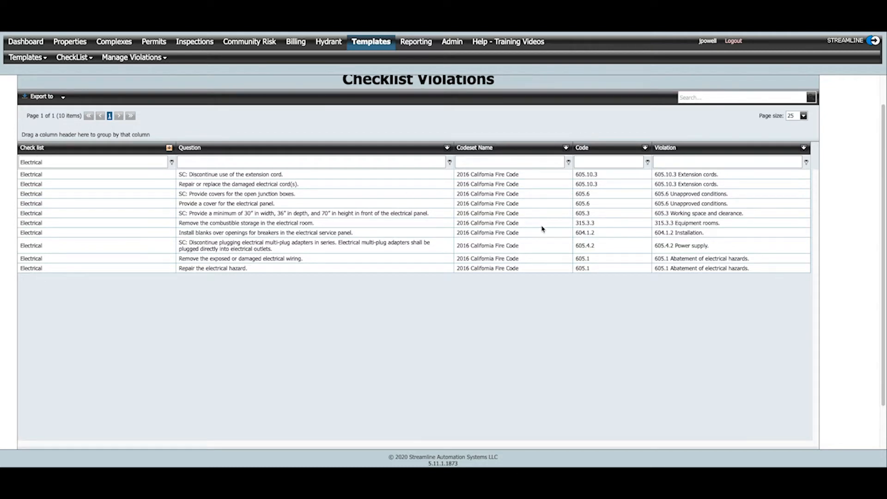
# - Review the filtered Electrical violations and export the list to XLSX
pyautogui.scroll(-1, 591, 255)
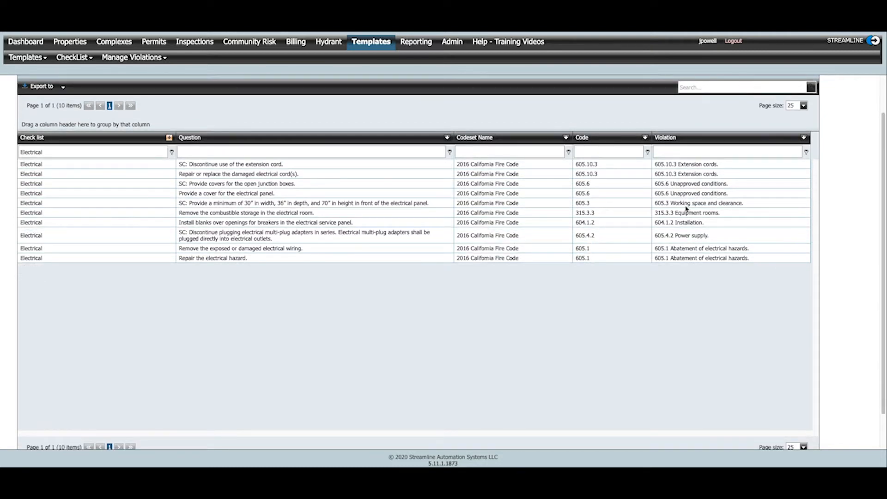
pyautogui.scroll(1, 687, 209)
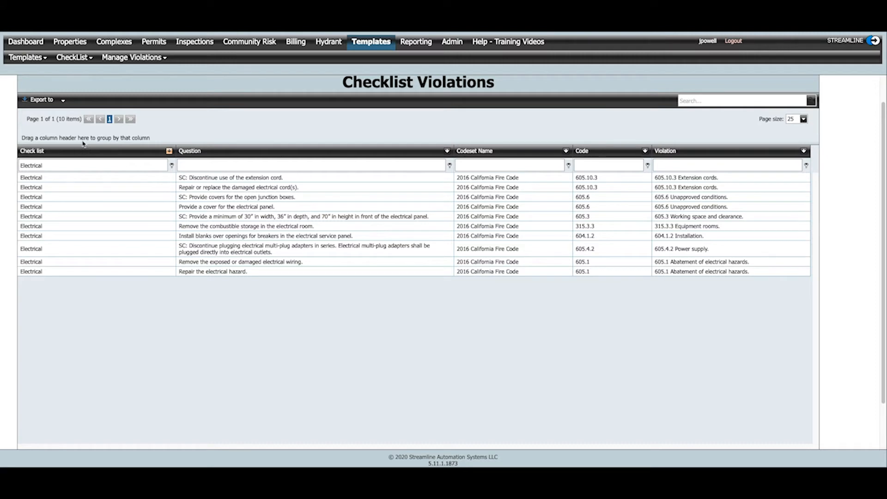
pyautogui.click(64, 100)
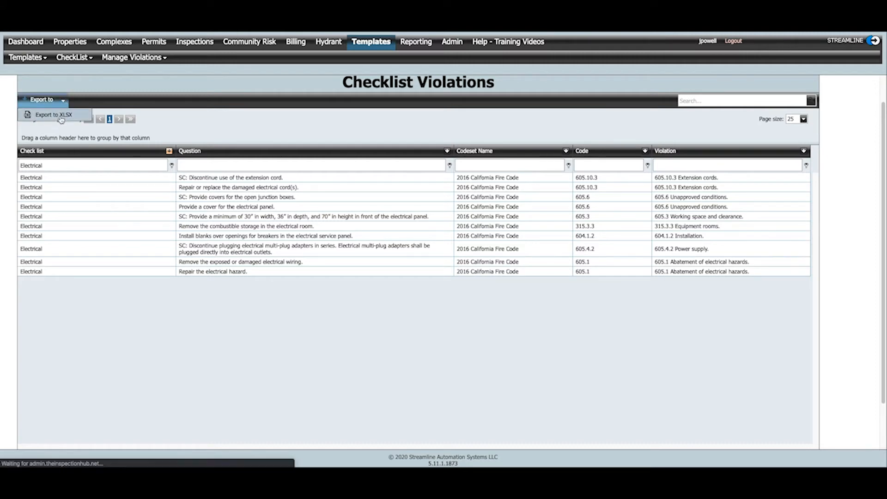
pyautogui.click(65, 117)
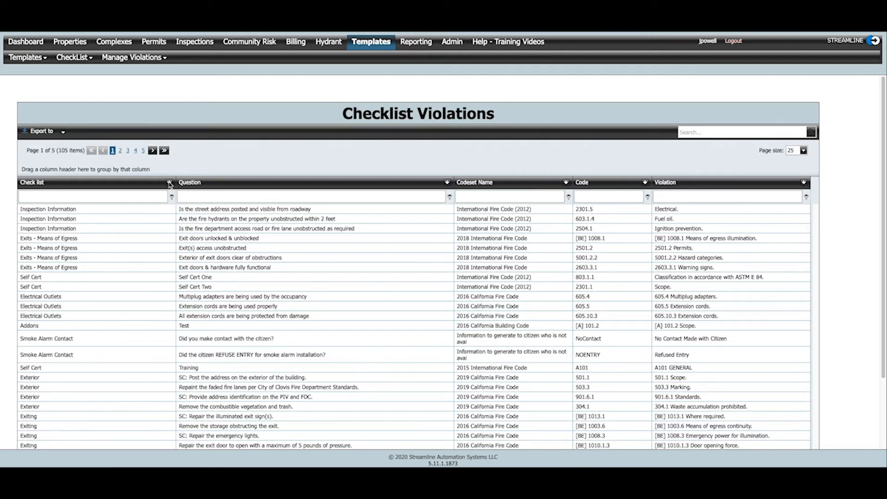
# - Reapply the Electrical checklist filter to the full violations list
pyautogui.click(169, 183)
pyautogui.scroll(-3, 205, 238)
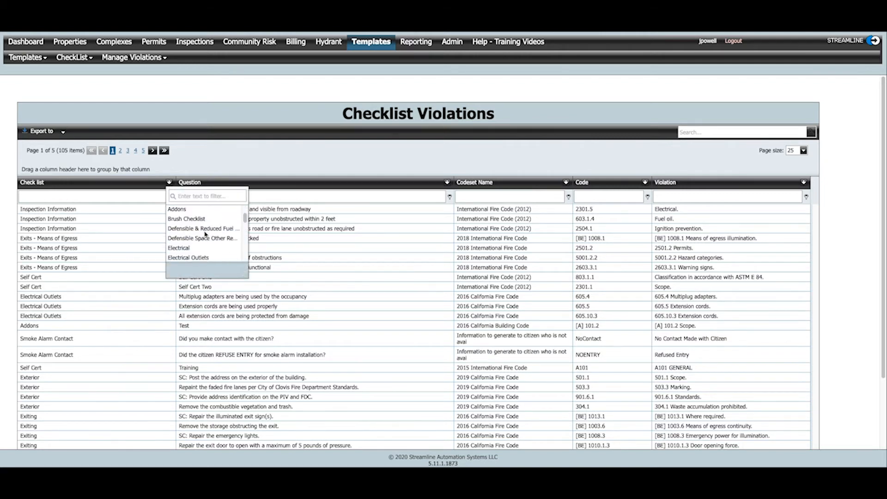
pyautogui.click(205, 240)
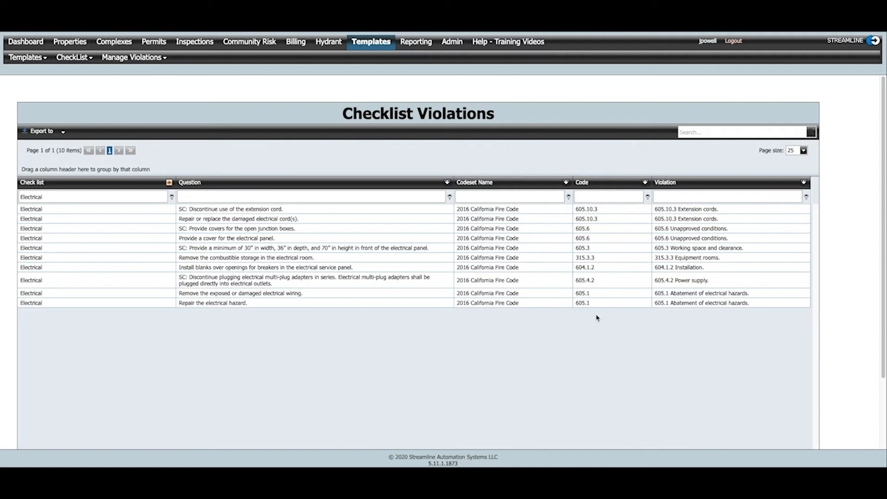
# - Open Update Code Sets and load the Electrical checklist's questions that use the 2016 California Fire Code
pyautogui.click(160, 58)
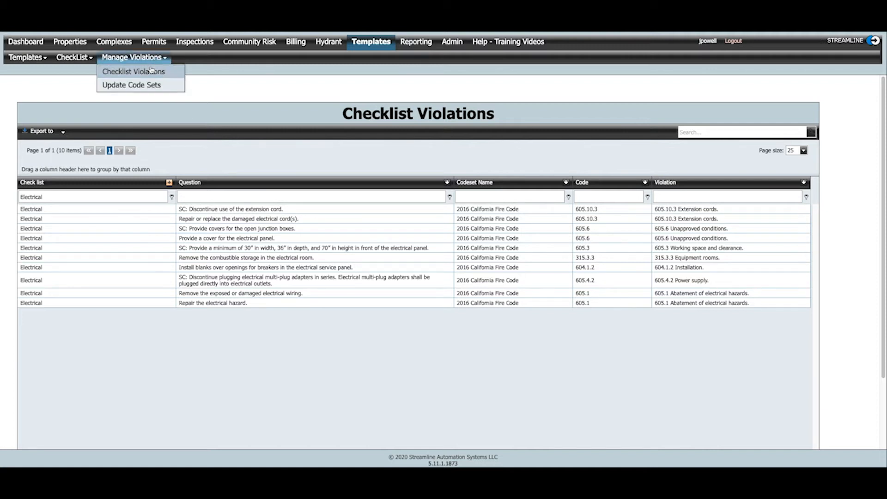
pyautogui.click(145, 86)
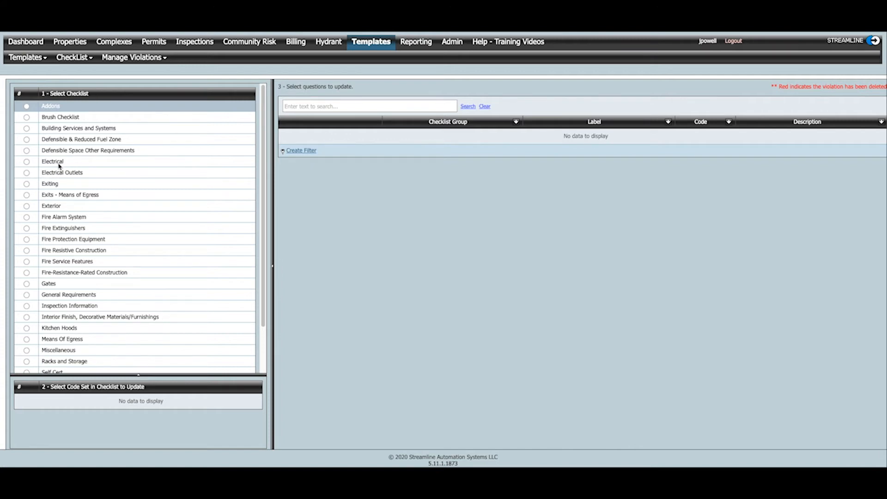
pyautogui.click(27, 162)
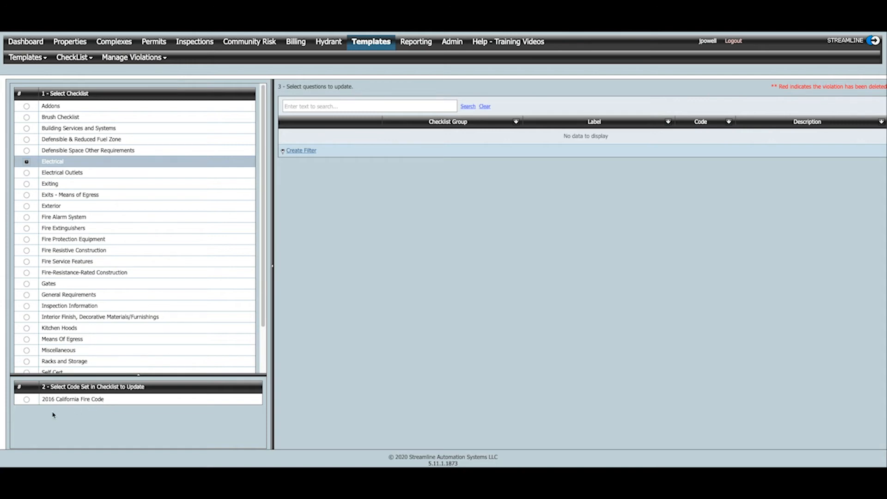
pyautogui.click(27, 400)
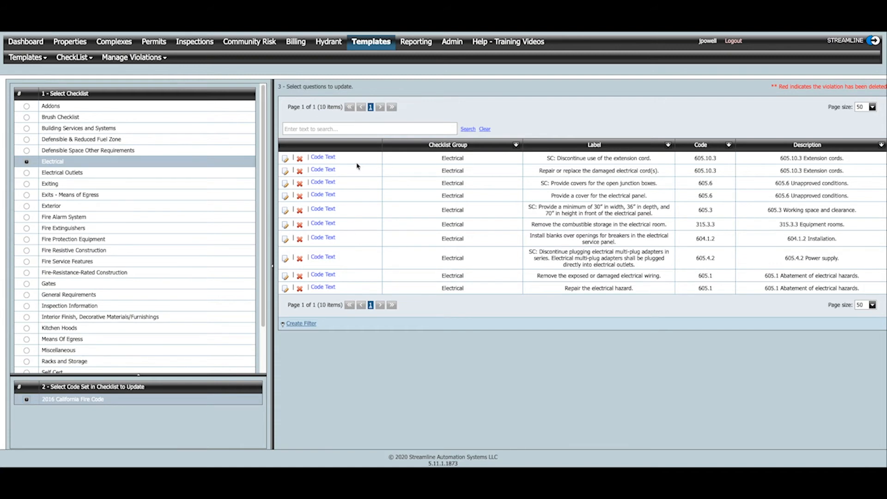
pyautogui.click(286, 159)
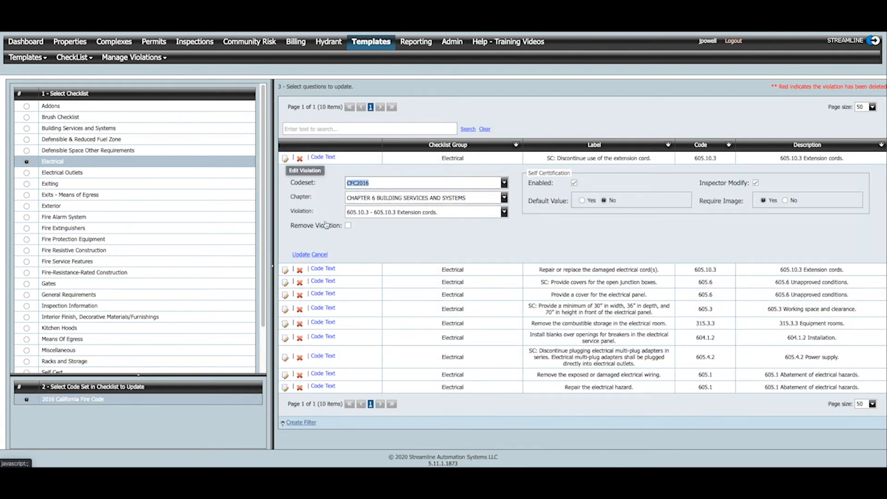
pyautogui.click(349, 226)
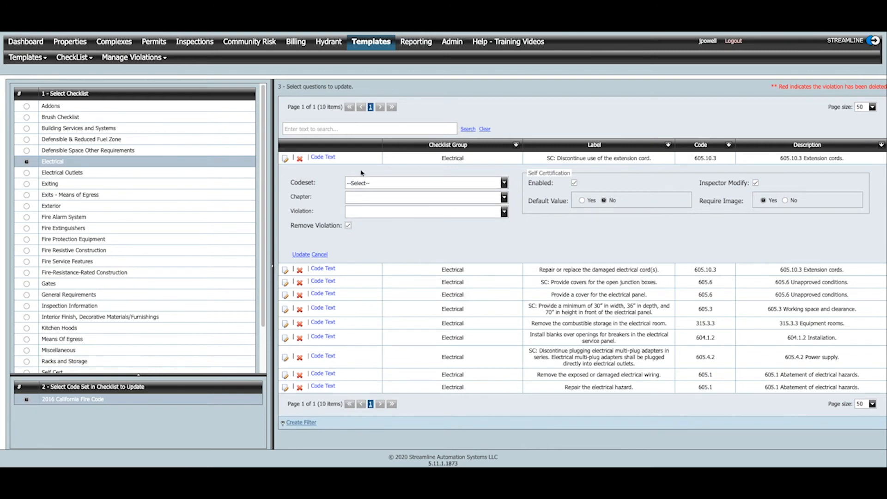
pyautogui.click(504, 184)
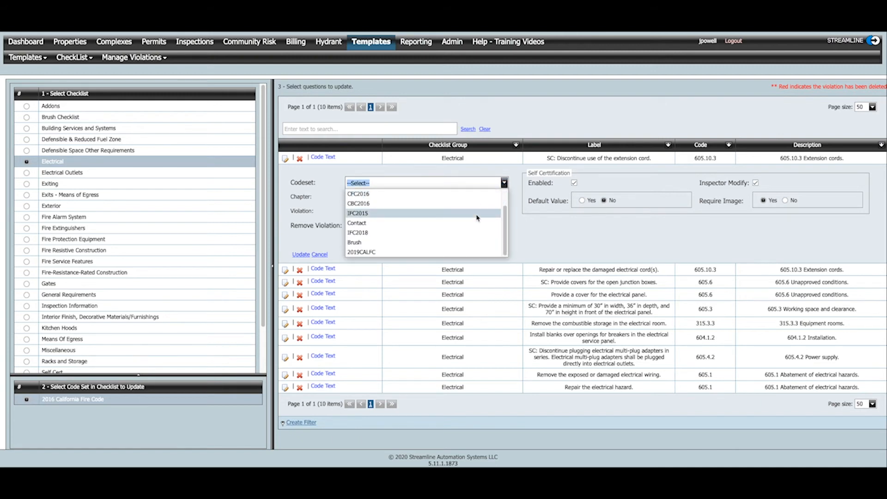
pyautogui.scroll(-1, 392, 223)
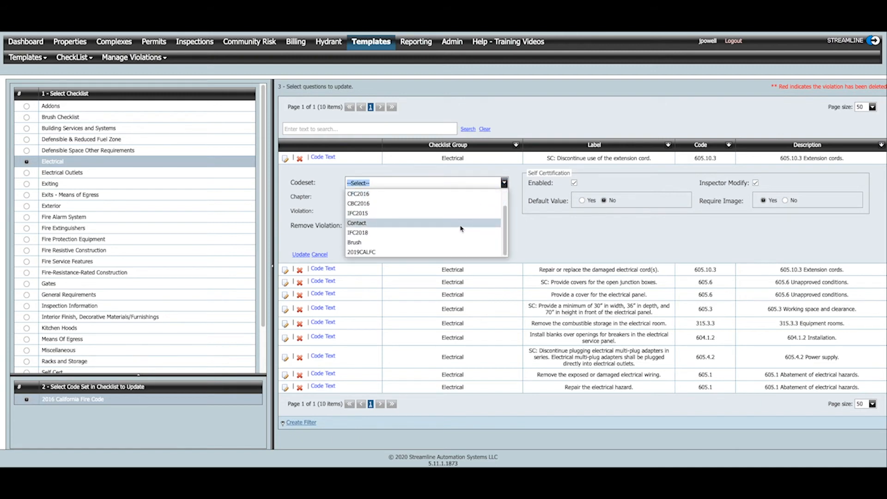
pyautogui.click(399, 253)
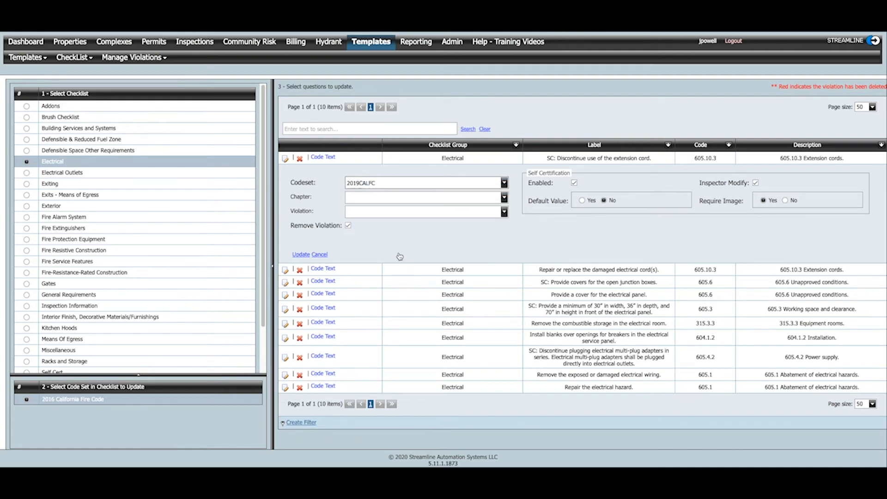
pyautogui.click(505, 199)
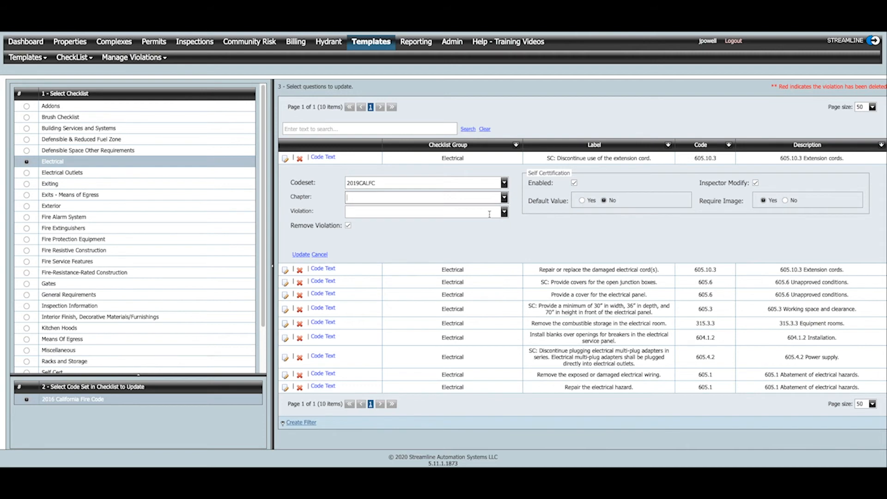
pyautogui.click(323, 255)
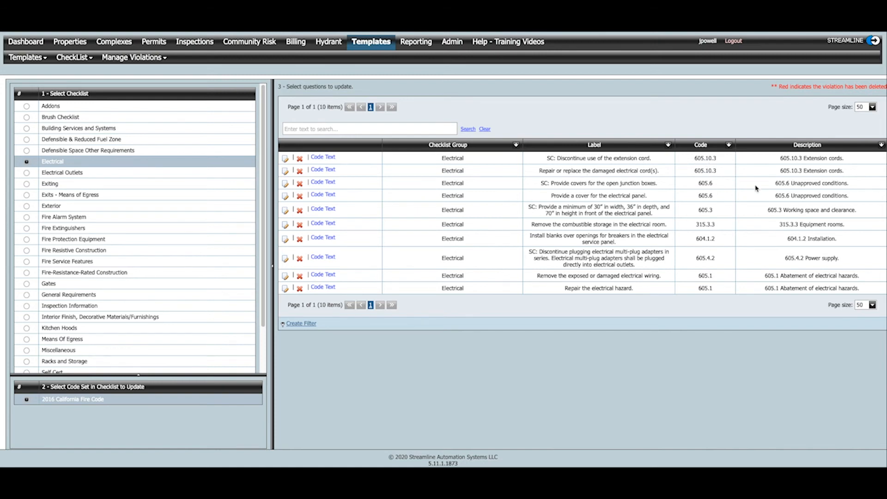
# - Read the code text of the "SC: Discontinue use of the extension cord." question, then hide it
pyautogui.click(333, 159)
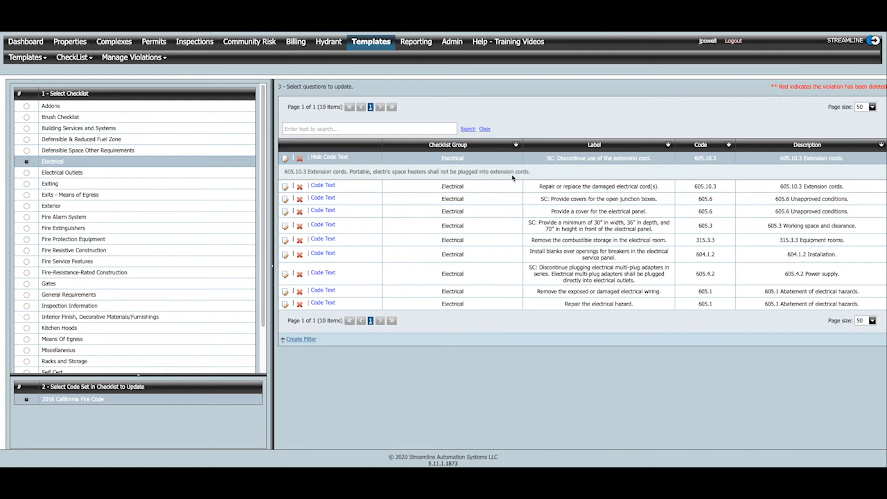
pyautogui.click(342, 158)
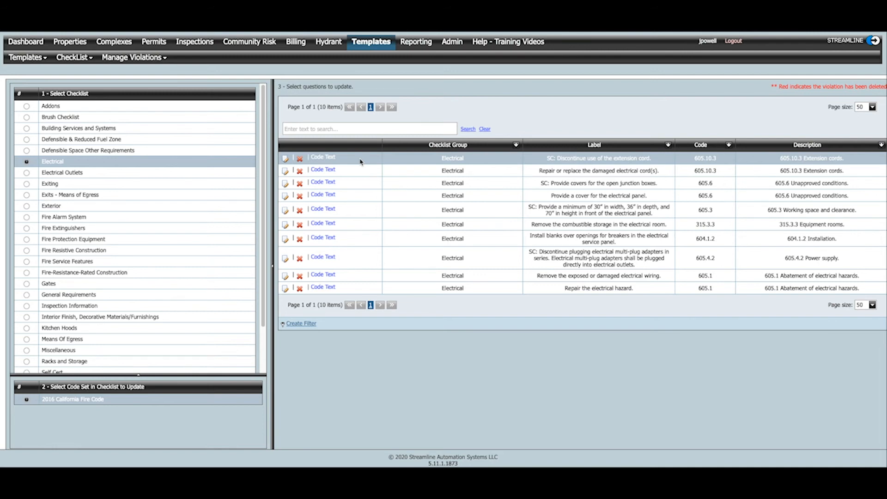
# - Select all the listed Electrical questions and update their code set to 2019 California Fire Code
pyautogui.keyDown('shift'); pyautogui.click(369, 289); pyautogui.keyUp('shift')
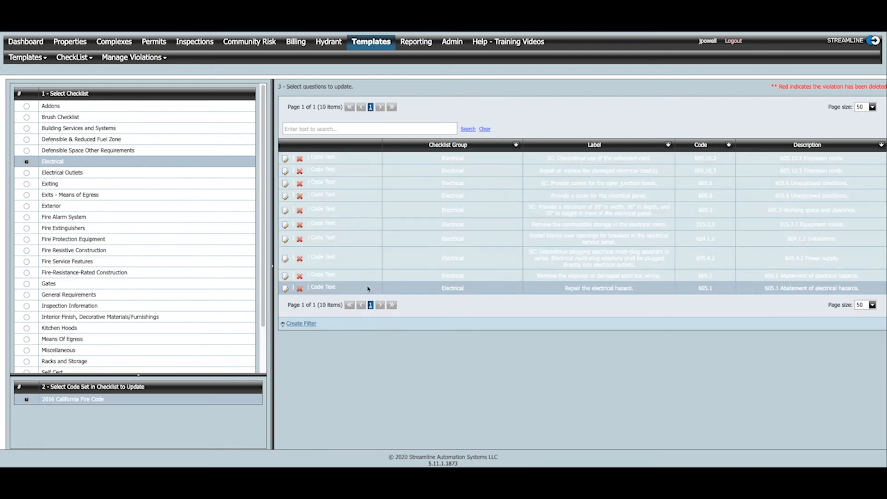
pyautogui.rightClick(366, 226)
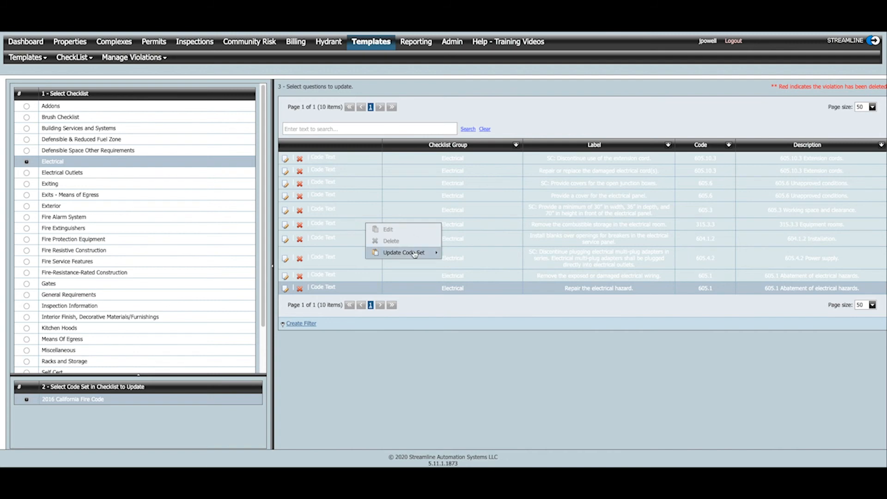
pyautogui.moveTo(415, 253)
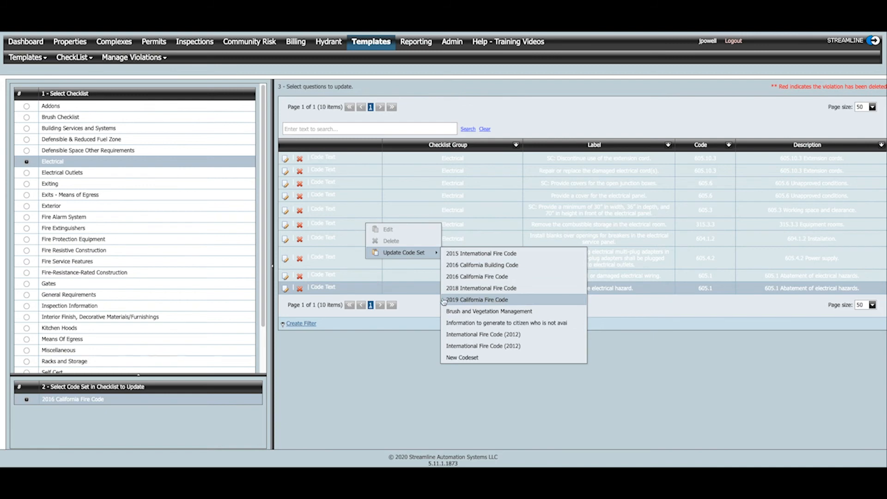
pyautogui.click(495, 300)
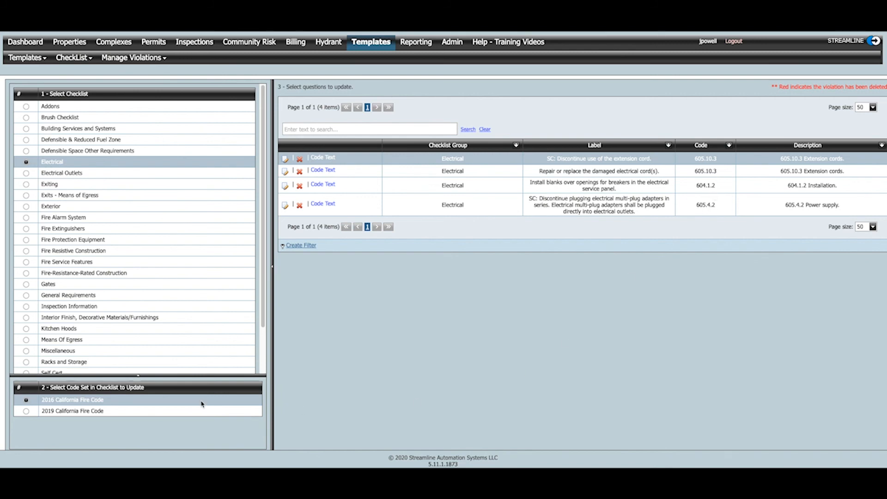
# - List the Electrical questions under 2019 California Fire Code and check the code text of the open junction boxes question
pyautogui.click(26, 413)
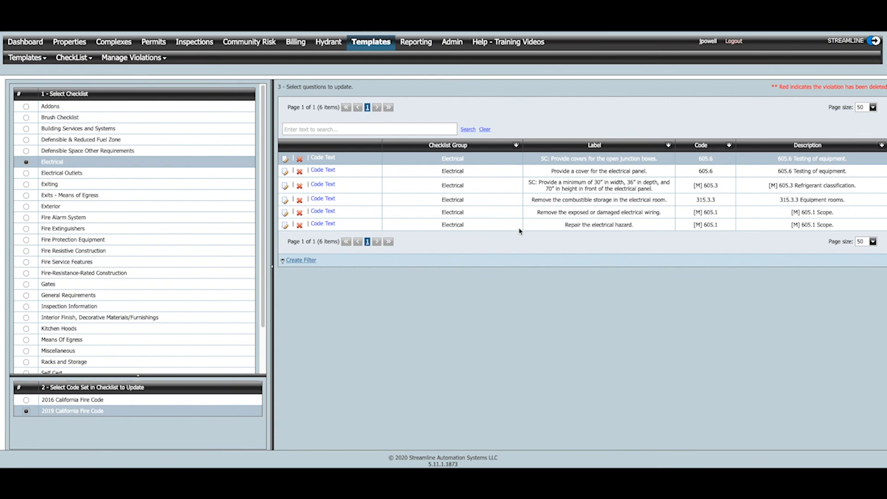
pyautogui.click(332, 158)
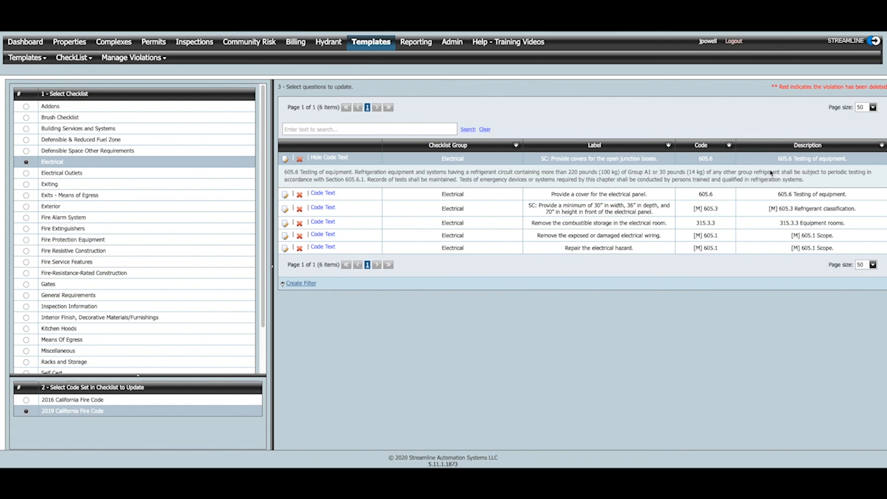
pyautogui.click(329, 158)
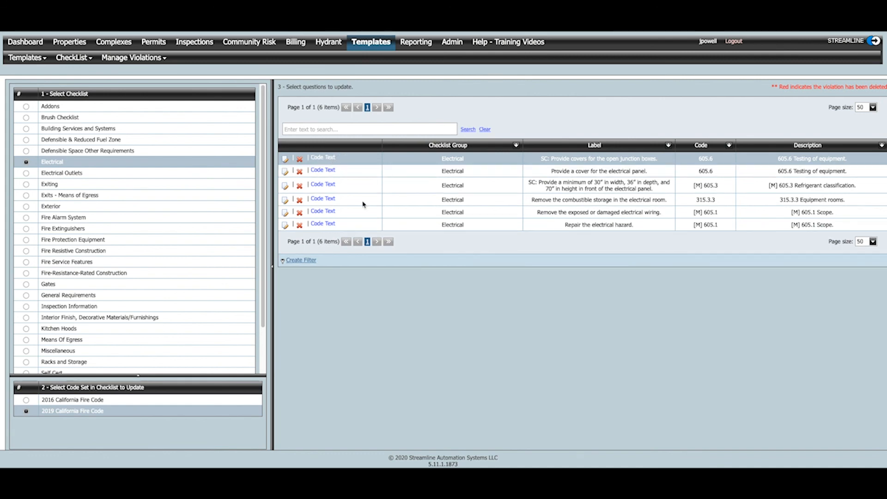
# - List the Electrical questions under 2016 California Fire Code and show the available checklist types
pyautogui.click(23, 400)
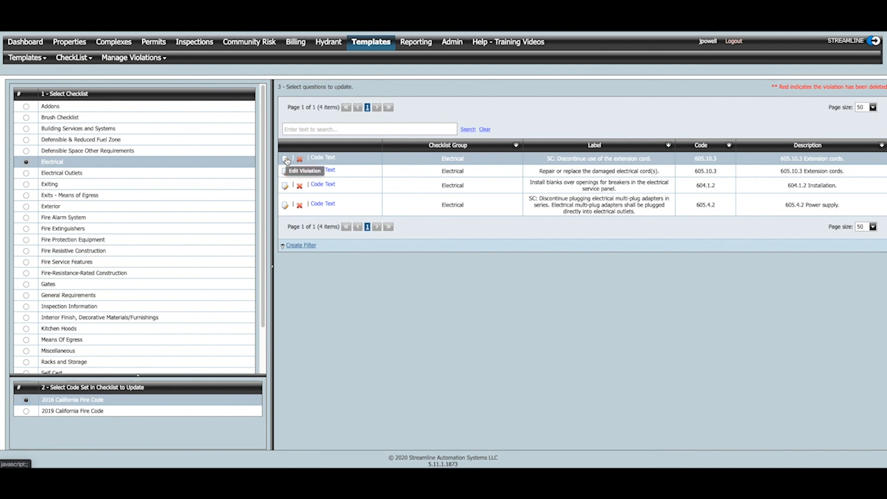
pyautogui.click(76, 57)
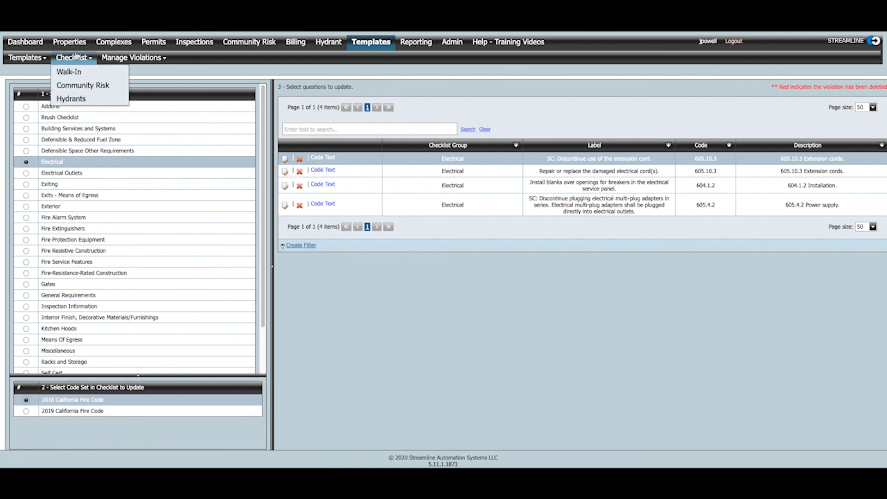